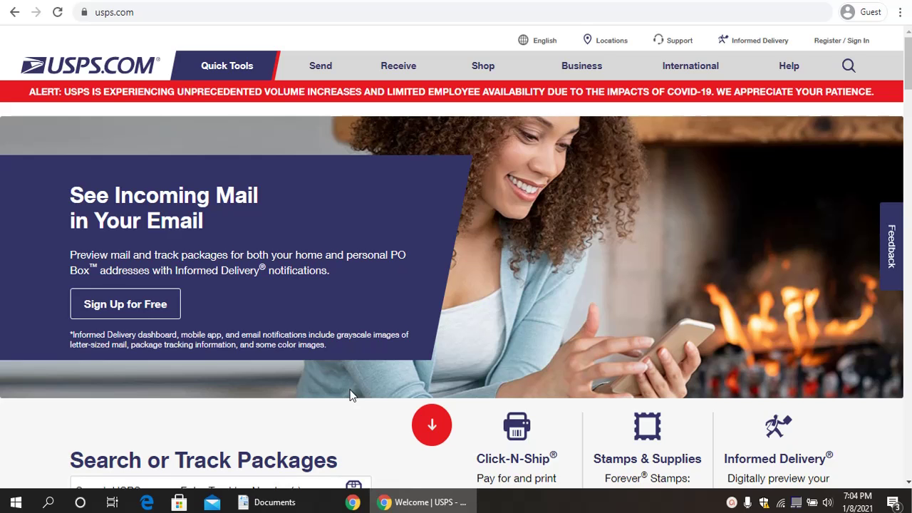
- Open sample label.png from Documents in Photos and maximize the window
click(267, 502)
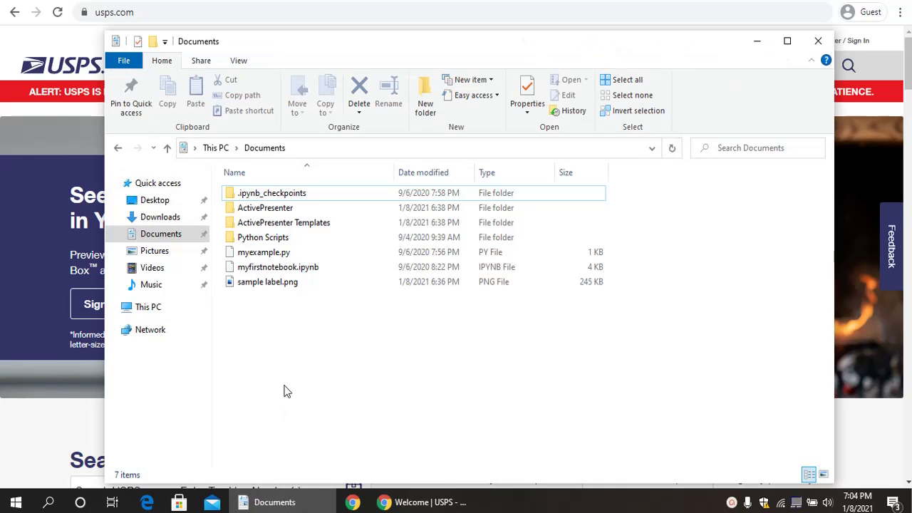
click(274, 288)
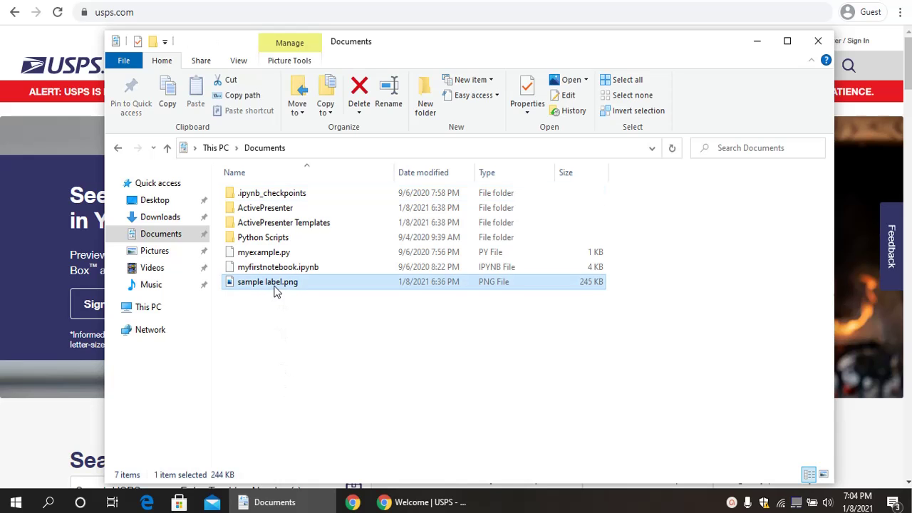
double_click(276, 288)
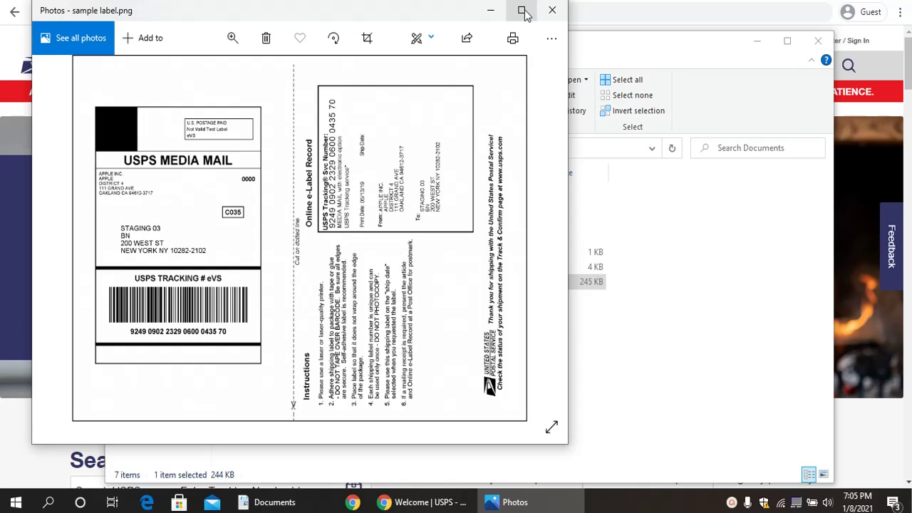
click(522, 11)
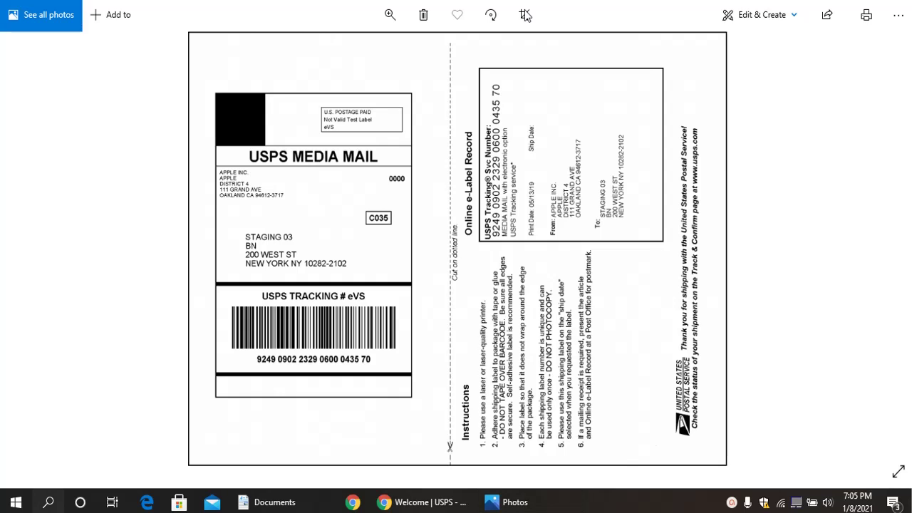
- Launch Snipping Tool by searching Start for 'snip'
key(super)
key(super)
key(super)
text(snip)
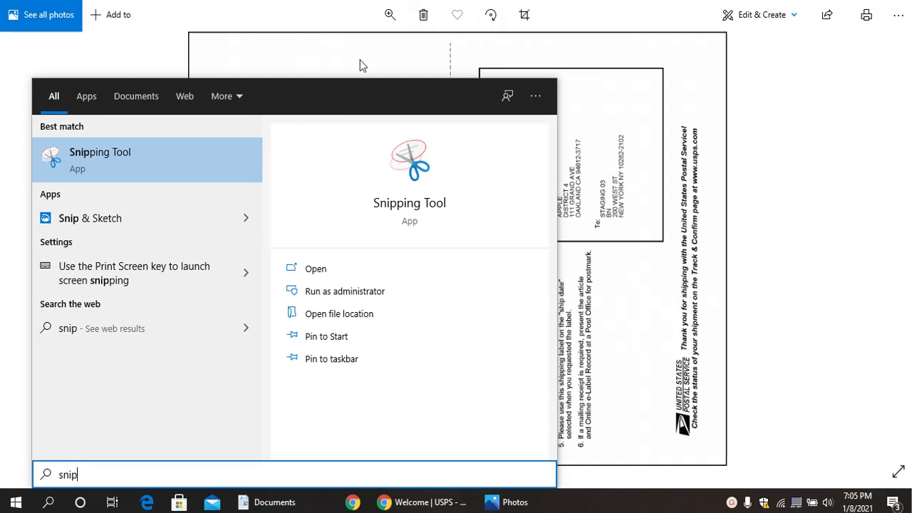
click(200, 155)
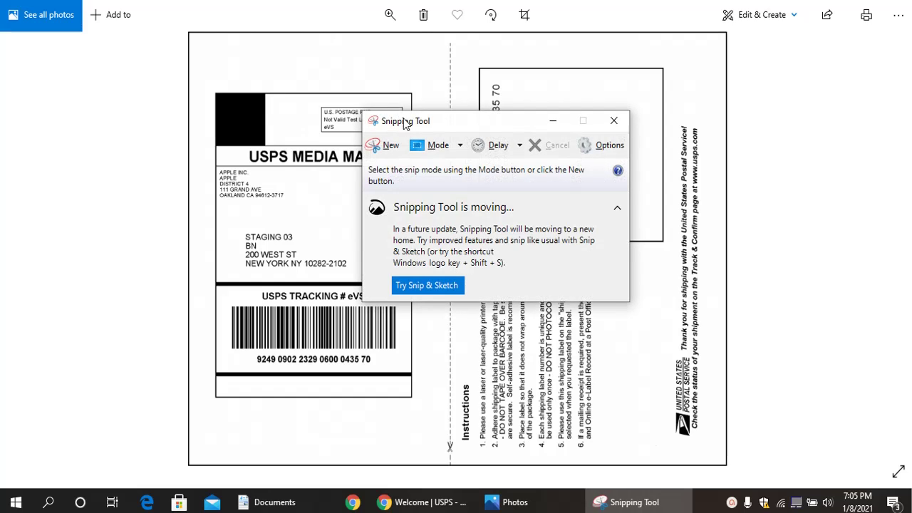
- Snip just the USPS Media Mail label area, excluding the e-Label Record
drag(404, 124, 651, 99)
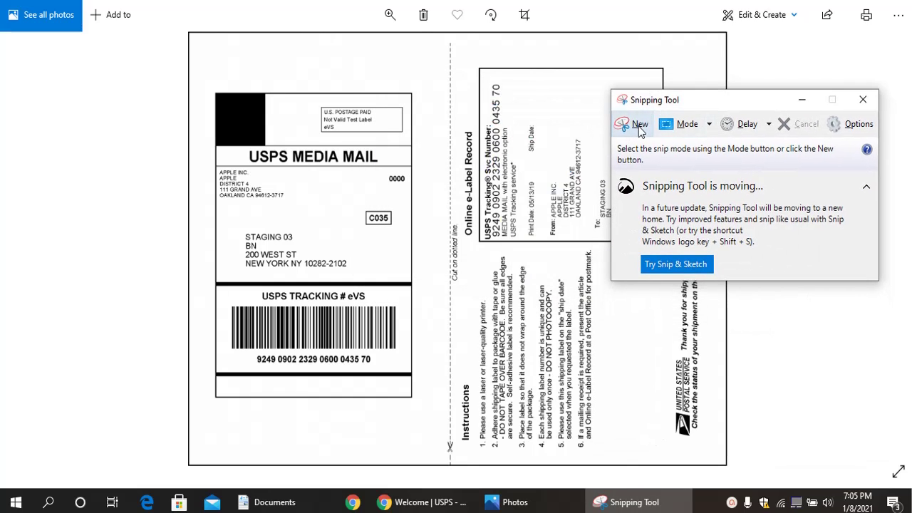
click(640, 126)
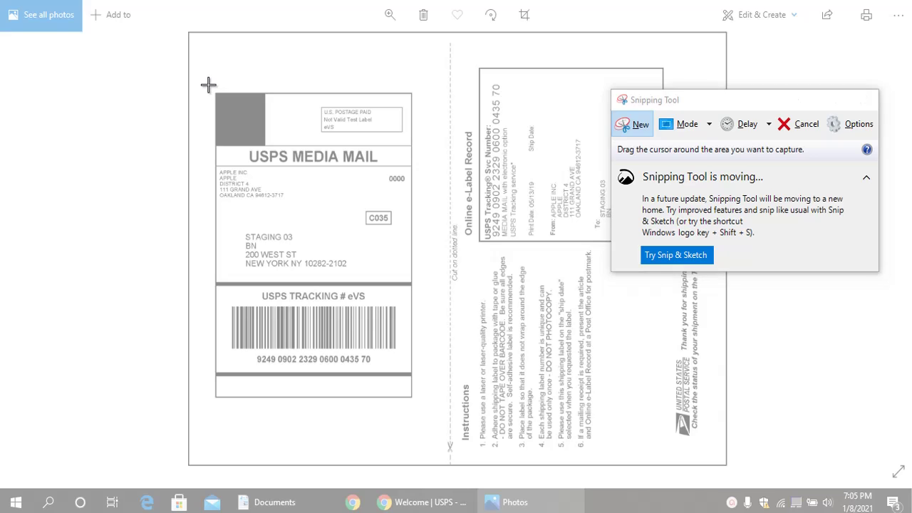
drag(208, 85, 418, 405)
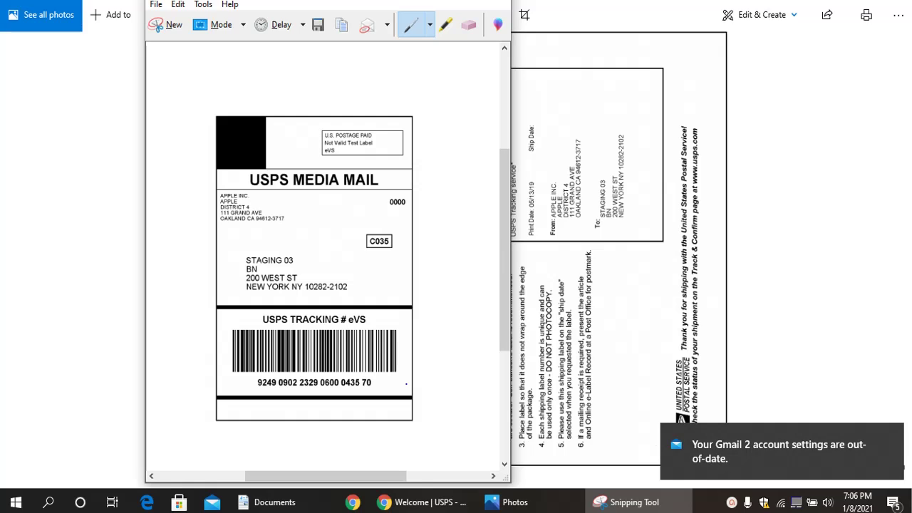
- Launch Word 2016 with a blank document by searching Start for 'word'
key(super)
text(word)
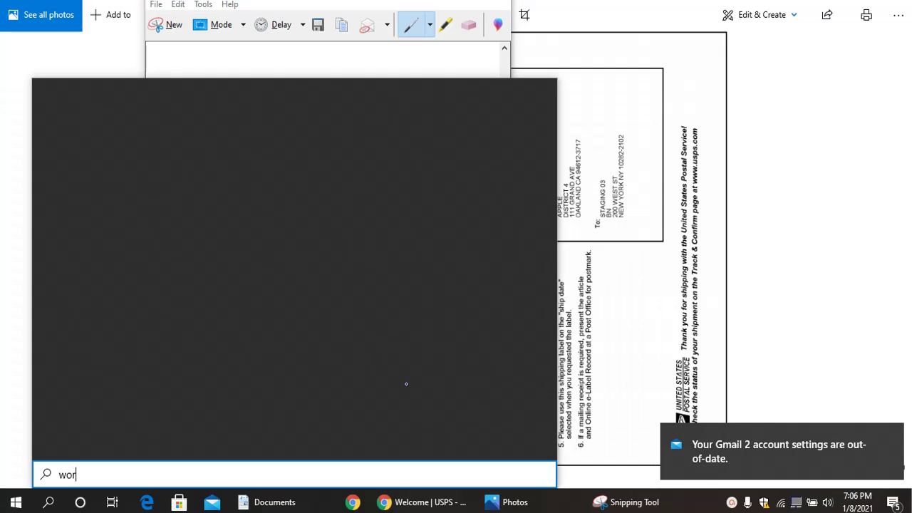
key(Return)
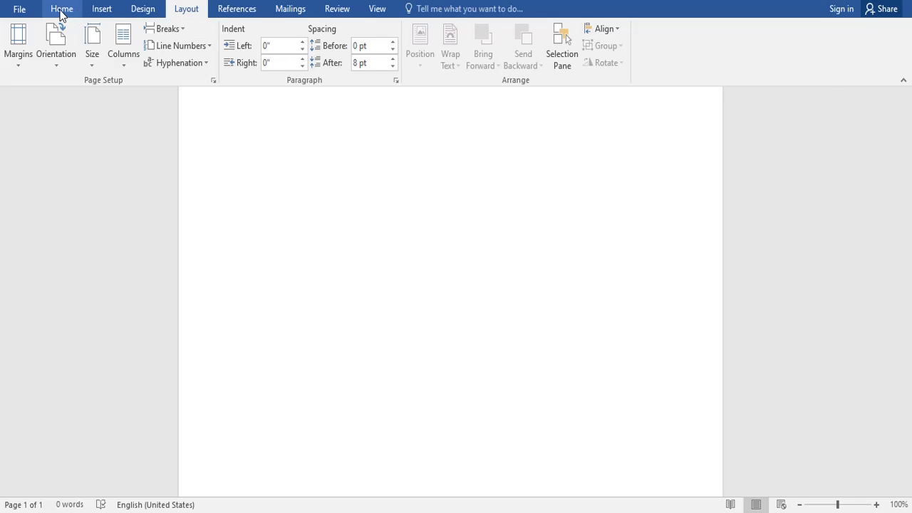
- Set the page size to 102 x 152 mm (4 x 6 in) under Layout > Size
click(62, 12)
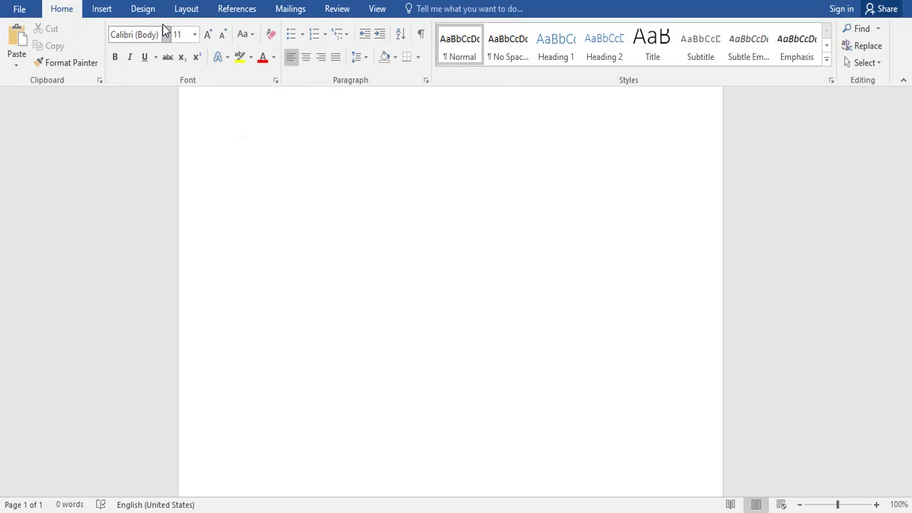
click(187, 10)
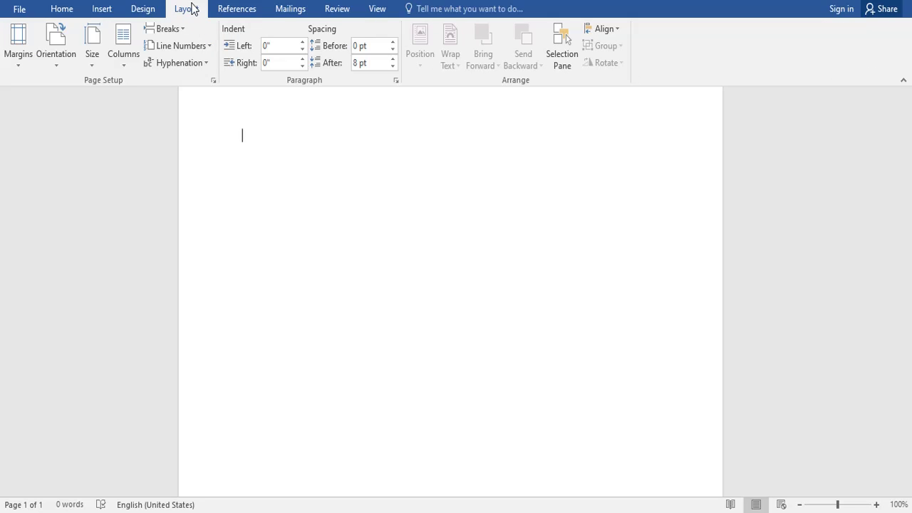
click(94, 66)
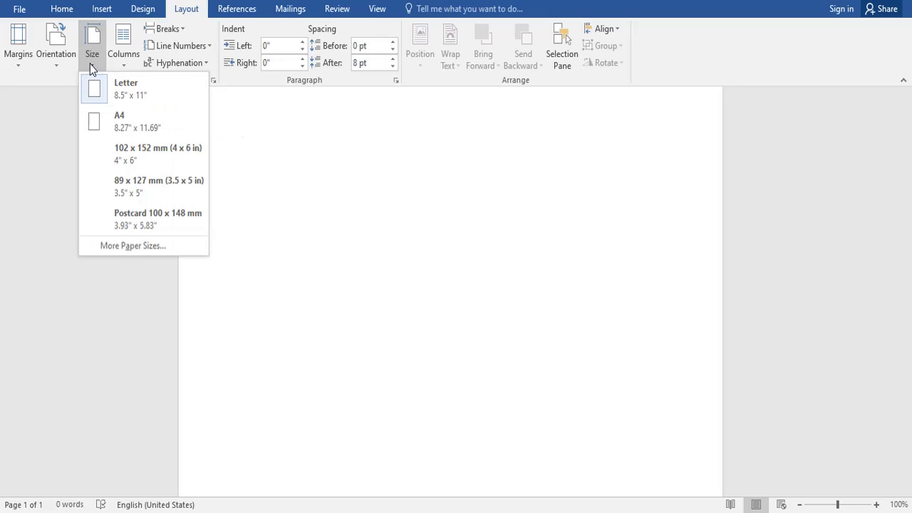
click(131, 156)
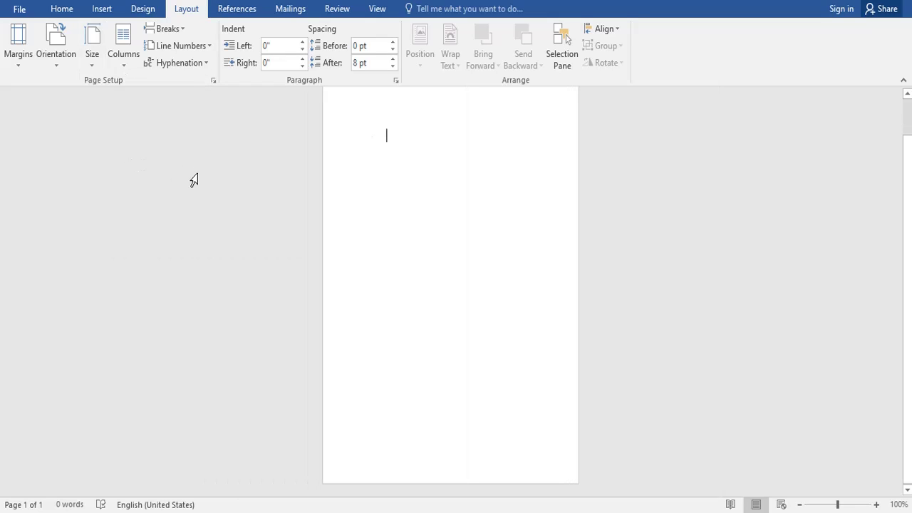
click(98, 69)
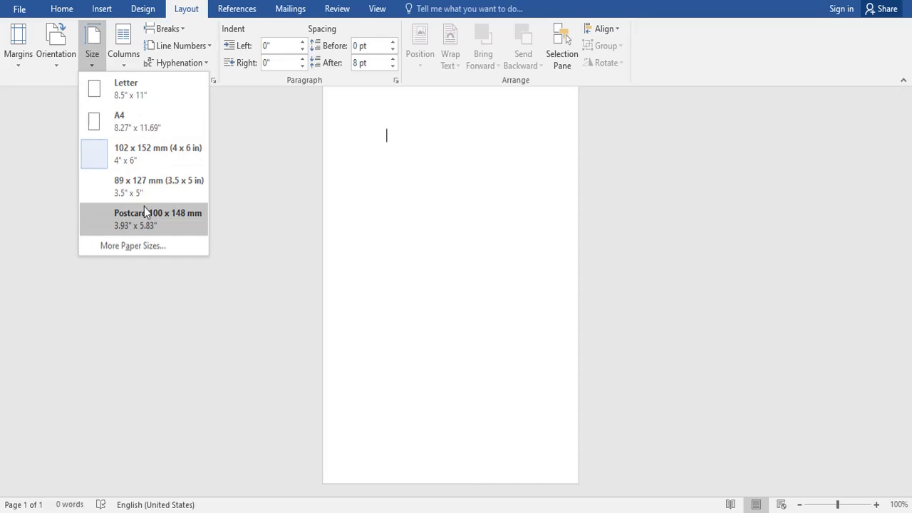
click(386, 144)
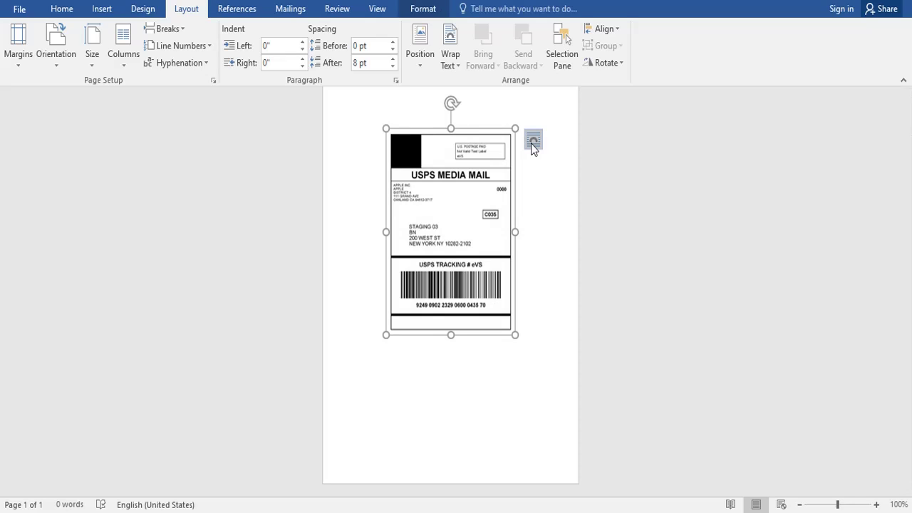
- Try Behind Text, then In Line with Text wrapping on the label picture, moving it on the page
click(532, 145)
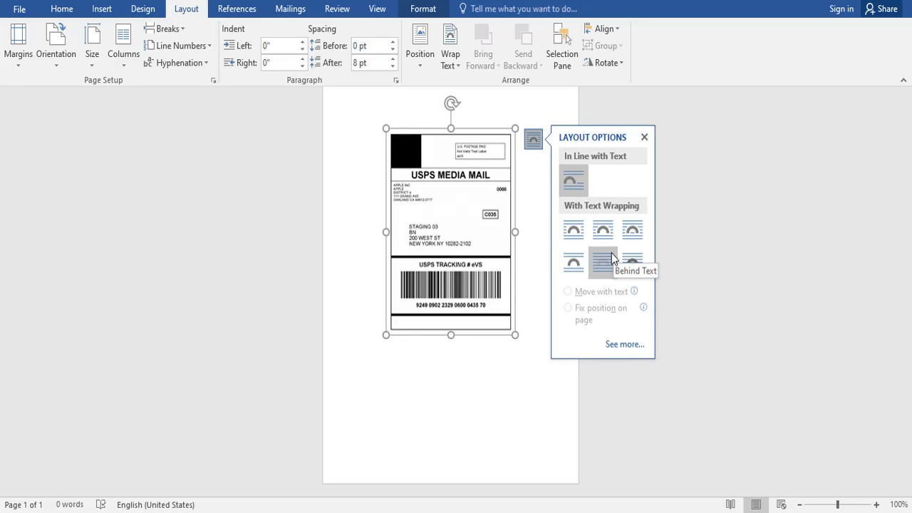
click(611, 258)
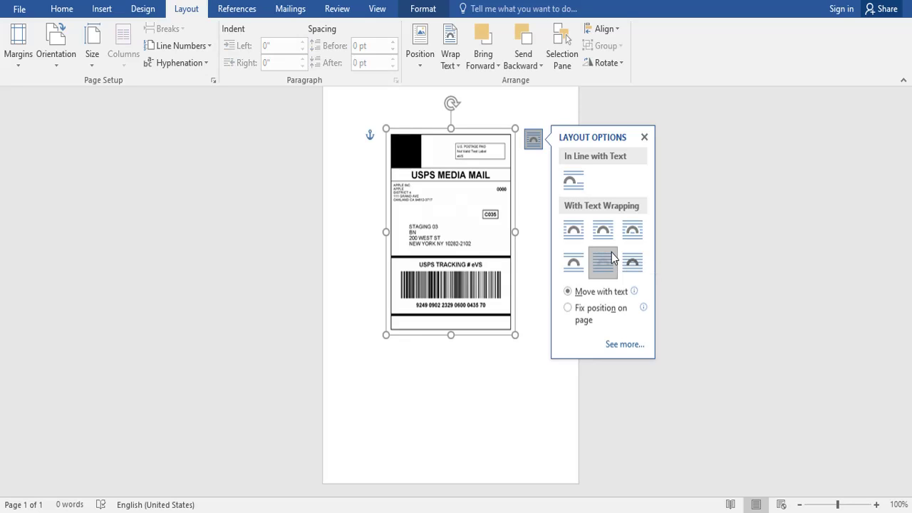
drag(467, 265, 466, 298)
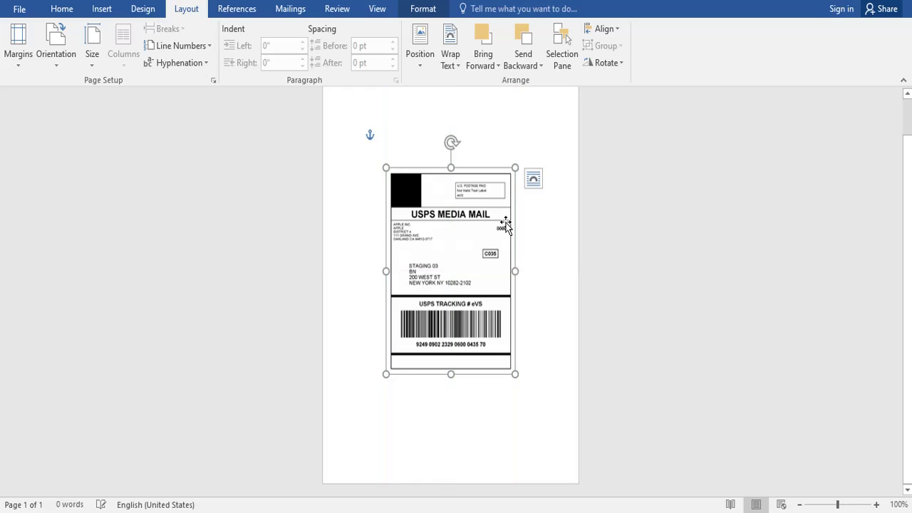
click(533, 179)
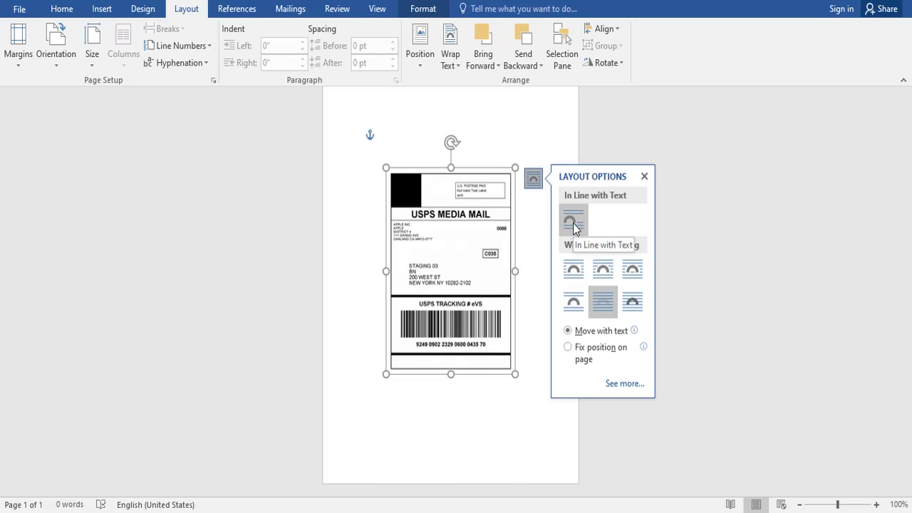
click(572, 221)
drag(489, 228, 499, 204)
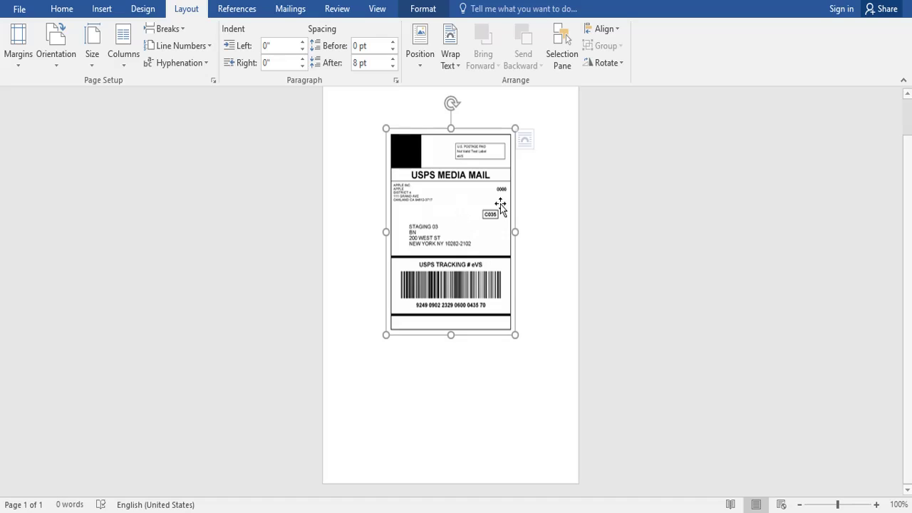
- Set the label picture's wrapping to Behind Text and reselect the picture
click(523, 148)
click(503, 164)
click(532, 138)
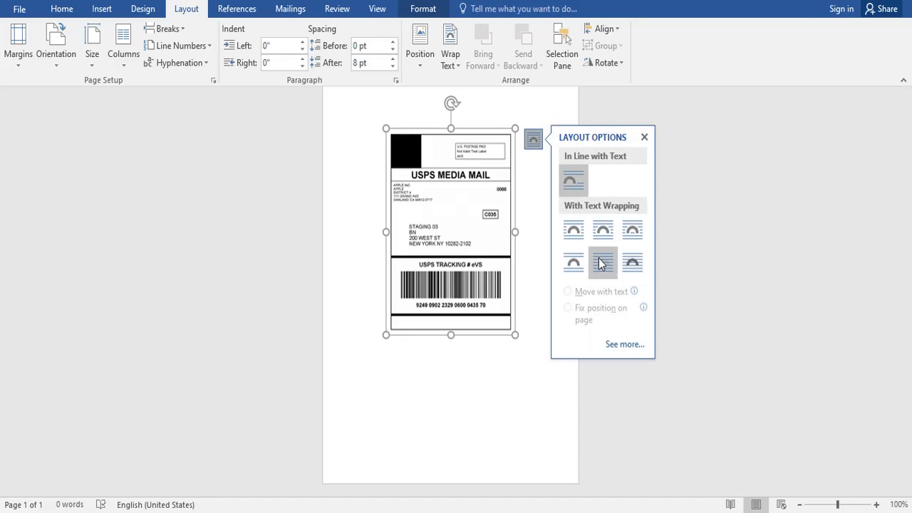
click(601, 262)
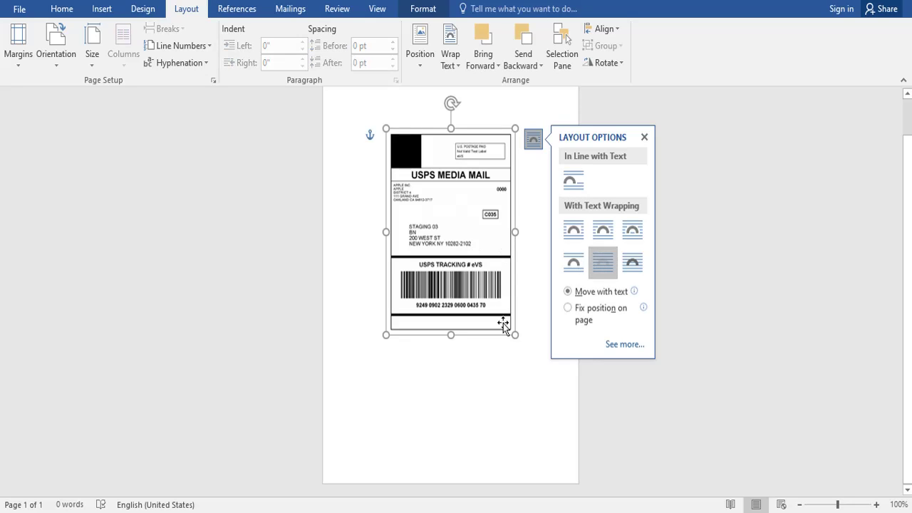
click(490, 349)
click(510, 207)
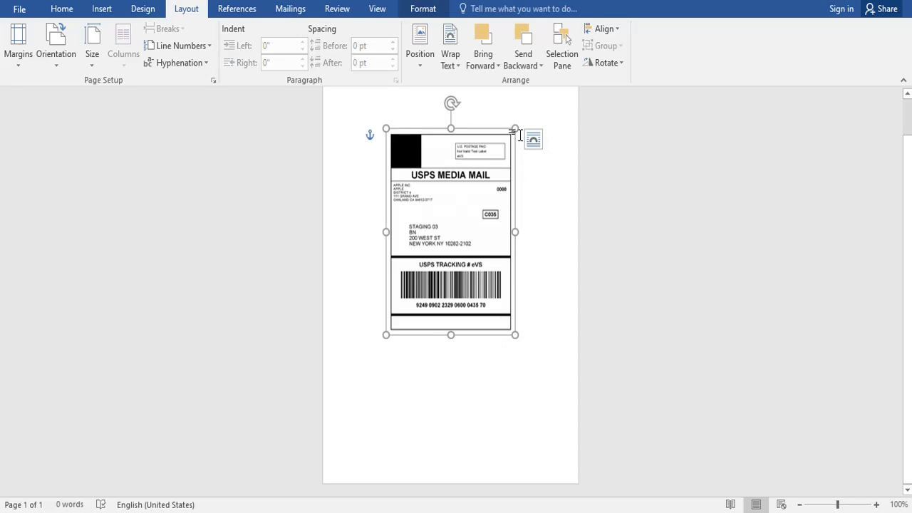
- Enlarge the label picture by dragging its bottom-right and top-left corners outward
drag(515, 335, 564, 447)
drag(541, 342, 503, 325)
drag(551, 432, 572, 463)
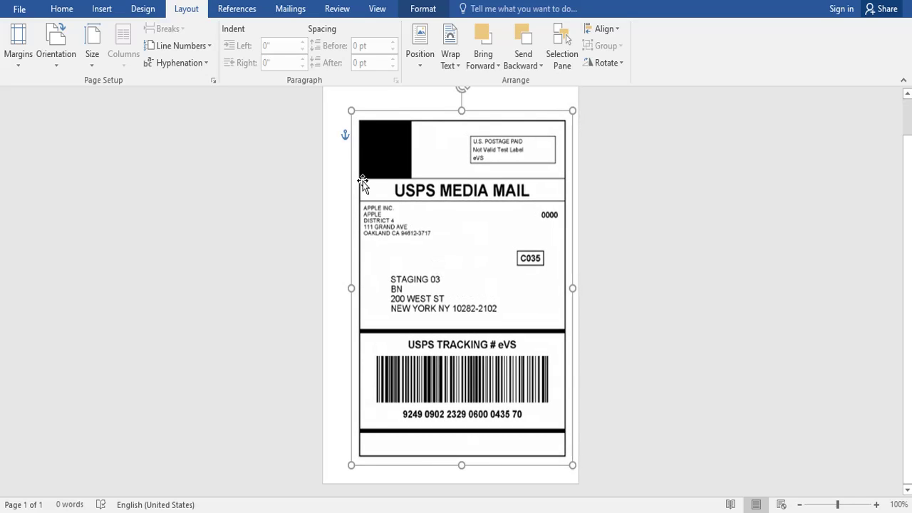
scroll(363, 183, up, 1)
drag(351, 152, 322, 114)
drag(446, 166, 450, 168)
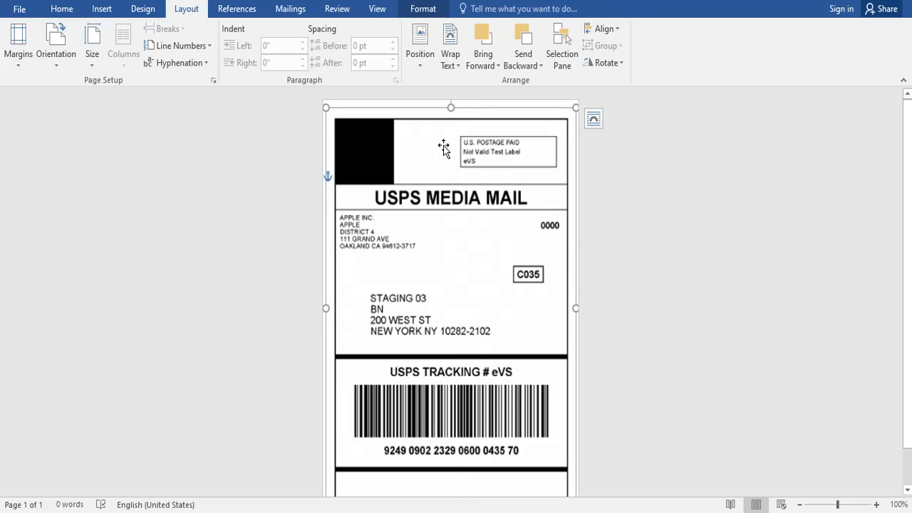
- Stretch the label's top and bottom edges to the page edges and centre it horizontally
click(481, 64)
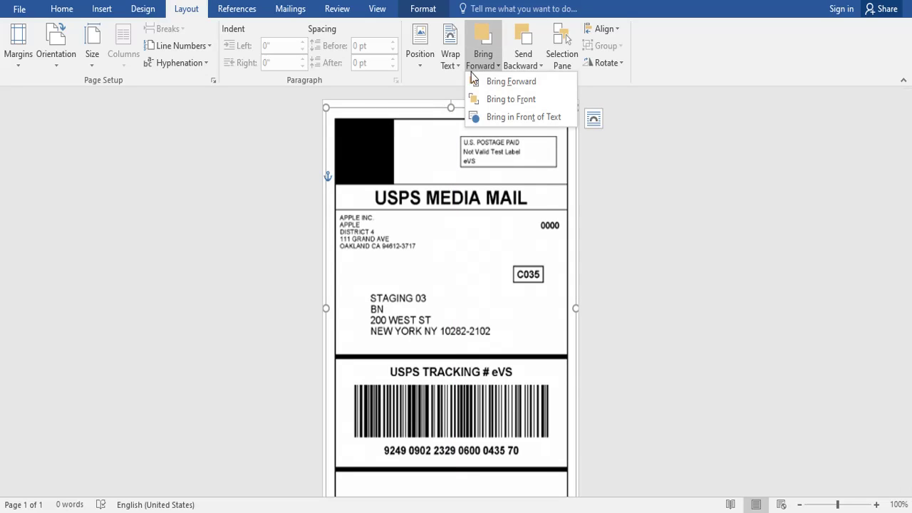
click(452, 108)
drag(451, 107, 451, 101)
scroll(586, 254, down, 1)
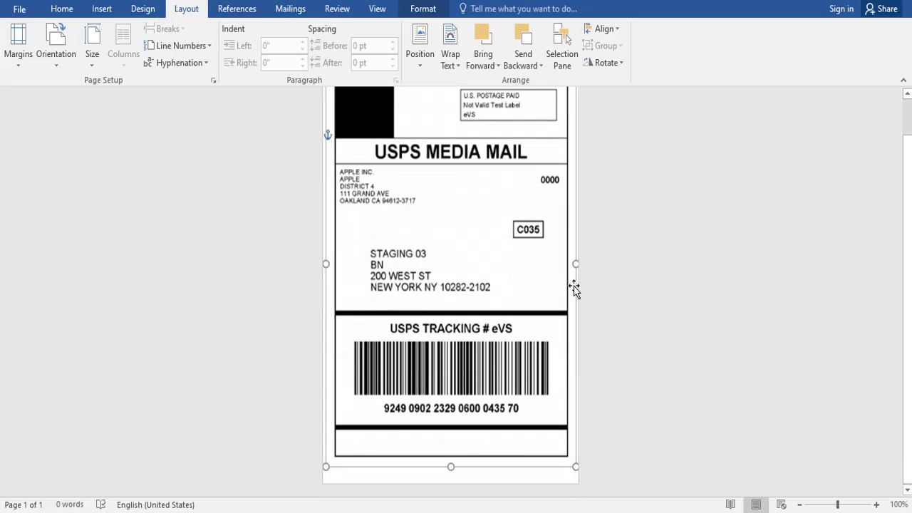
drag(451, 466, 449, 483)
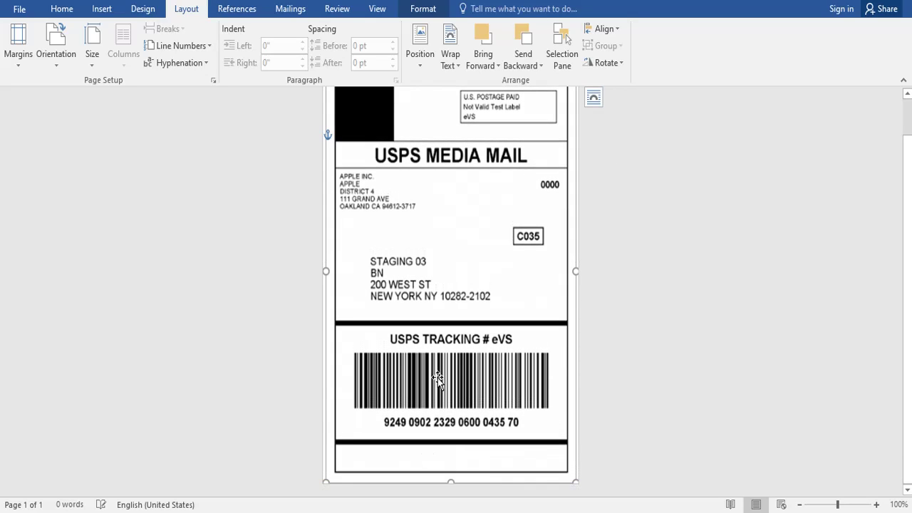
drag(437, 372, 437, 371)
click(655, 282)
scroll(658, 282, up, 2)
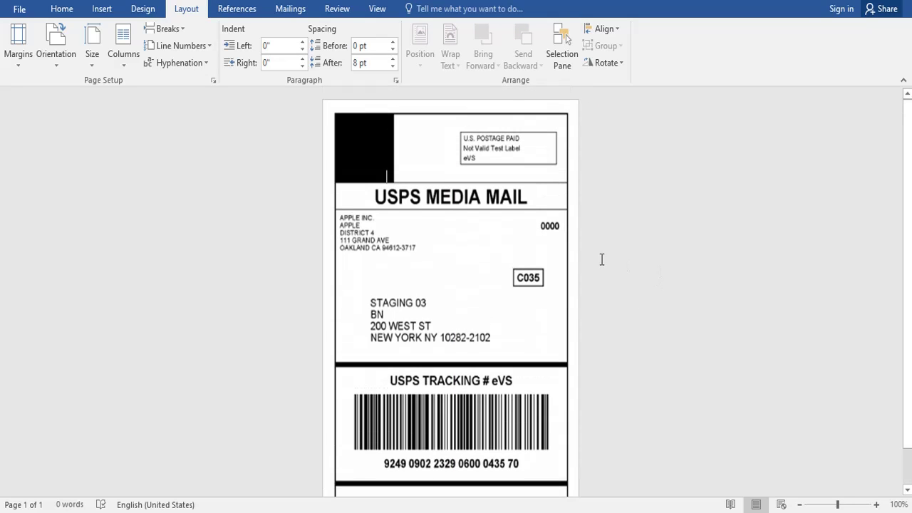
- Show the Print preview of the label and keep the EPSON WF-3640 printer selected
click(18, 9)
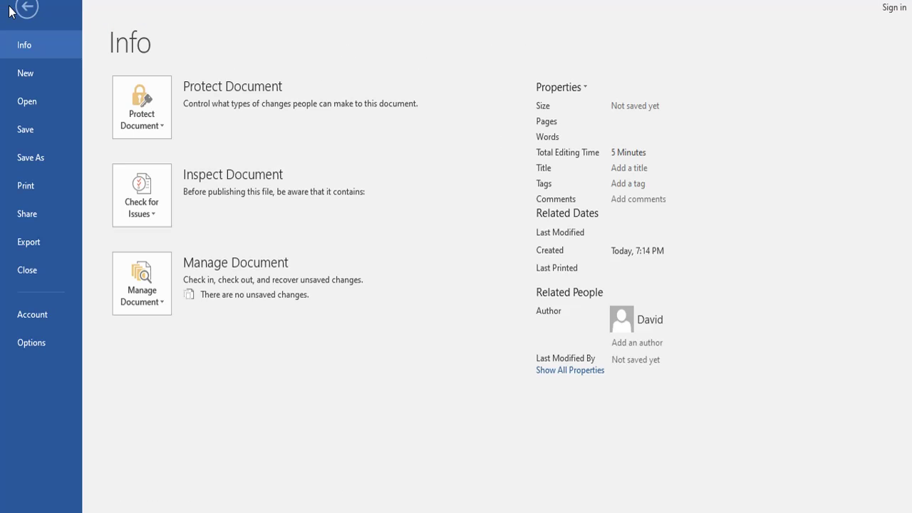
click(46, 185)
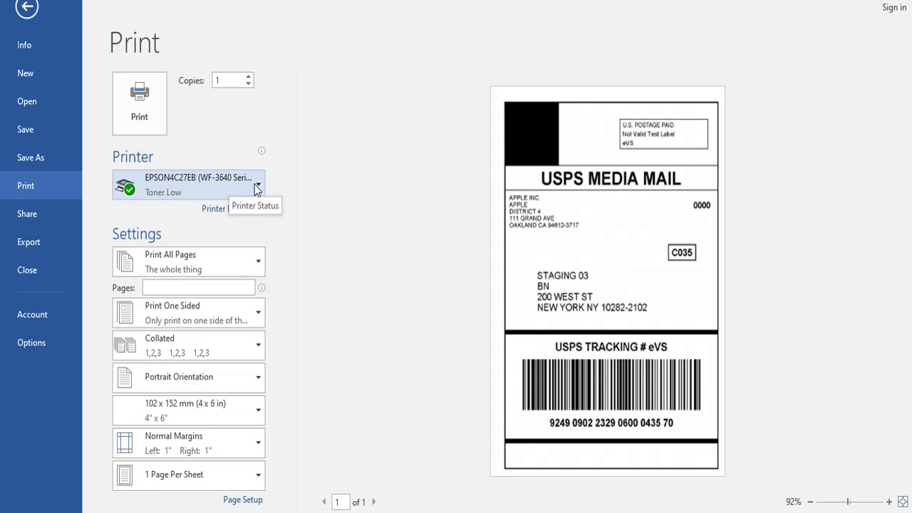
click(257, 188)
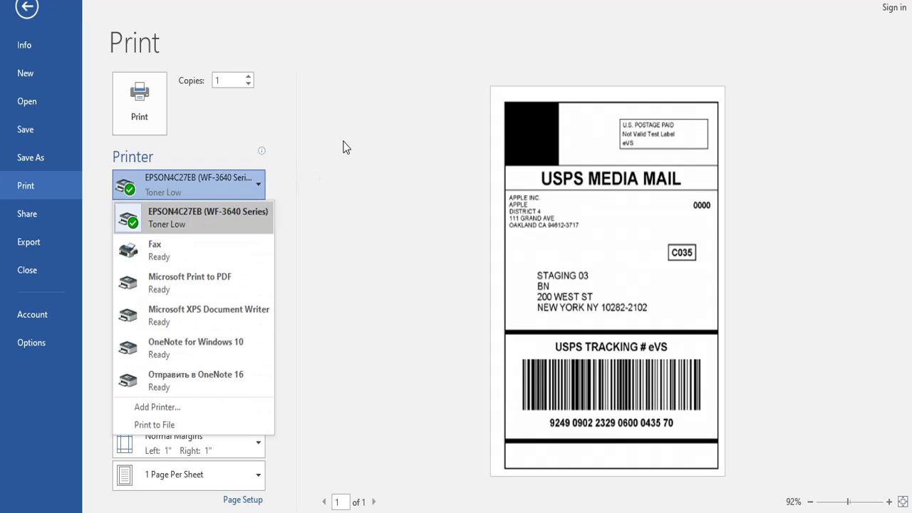
click(253, 227)
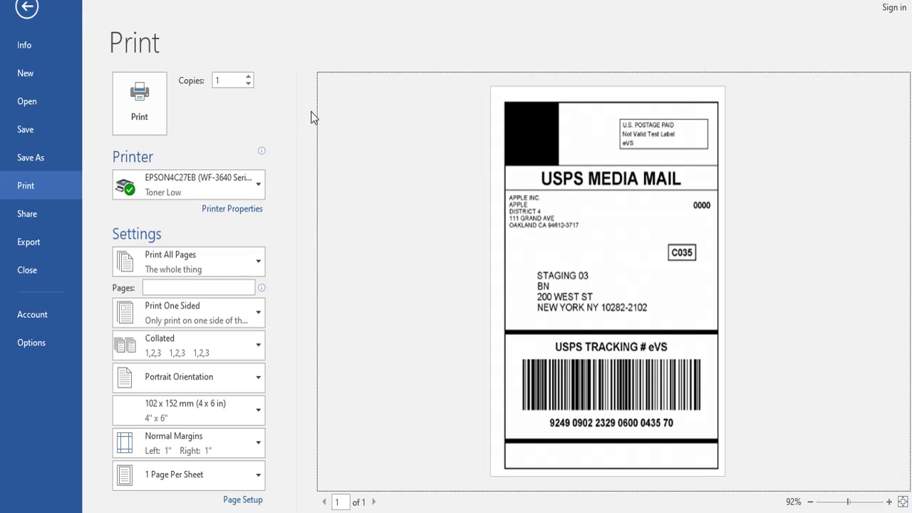
- Return from the Print screen to the label document
click(27, 7)
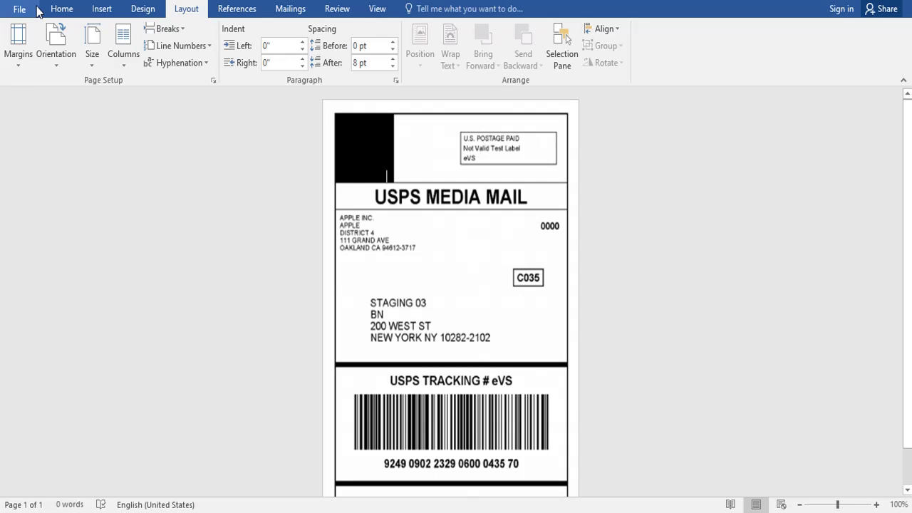